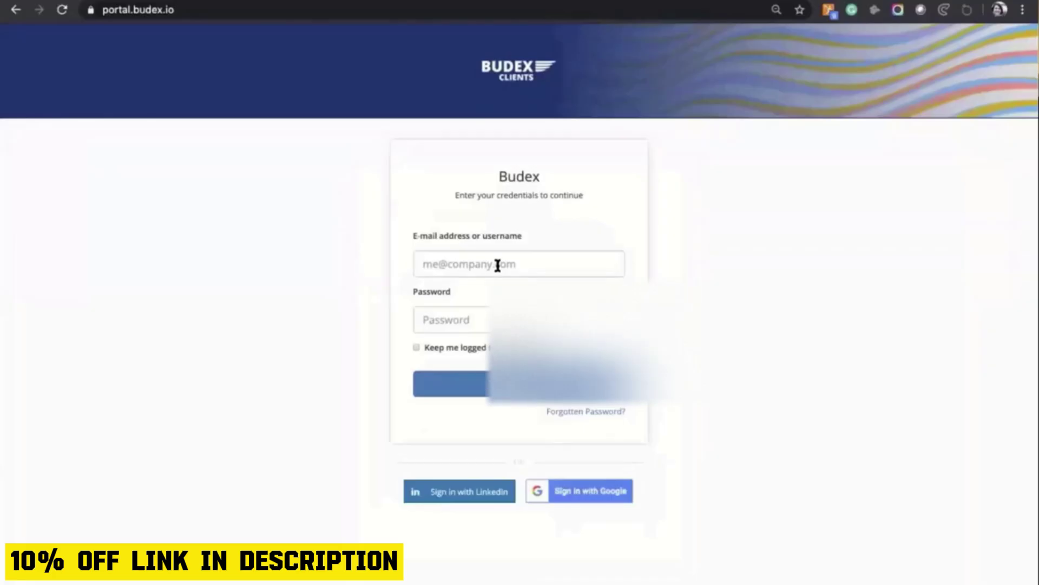
Log in to the Budex portal with the group's e-mail username and its password.
{"action": "left_click", "coordinate": [496, 265]}
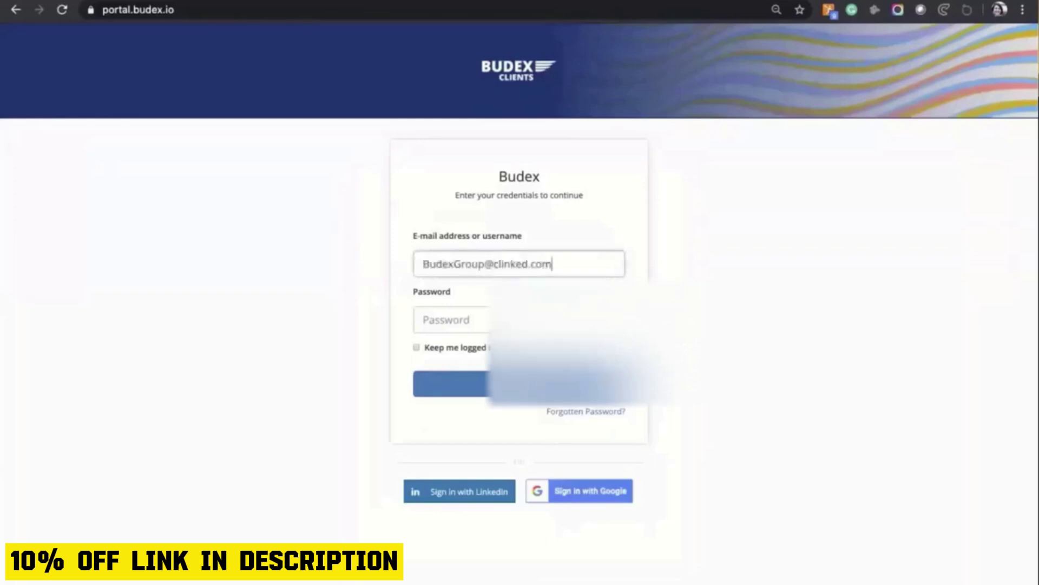
{"action": "key", "text": "Tab"}
{"action": "type", "text": "•••••••••••"}
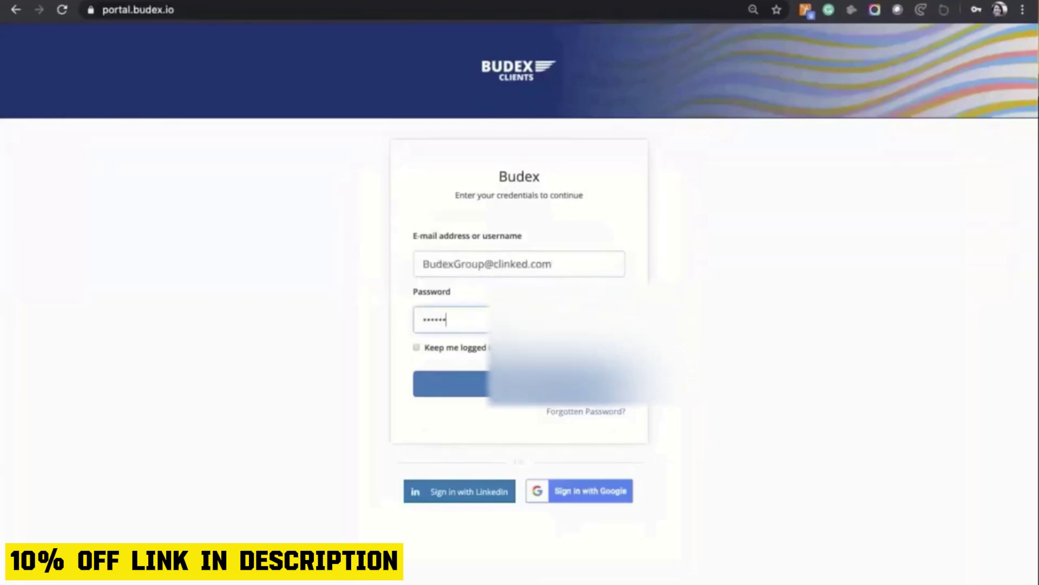
{"action": "key", "text": "Return"}
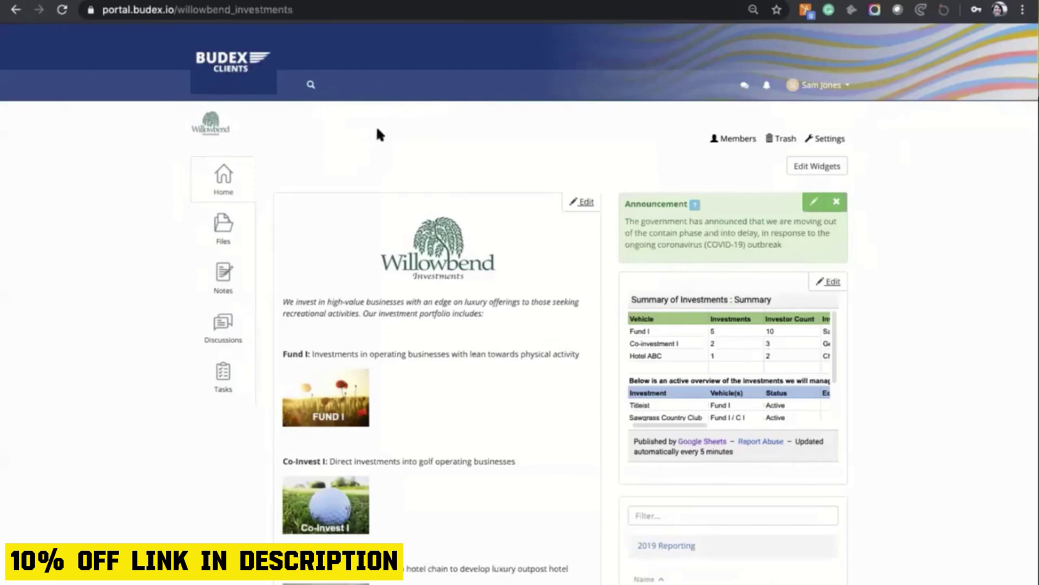
Review the six Group Members and one member's role, then view the empty Trash.
{"action": "left_click", "coordinate": [736, 139]}
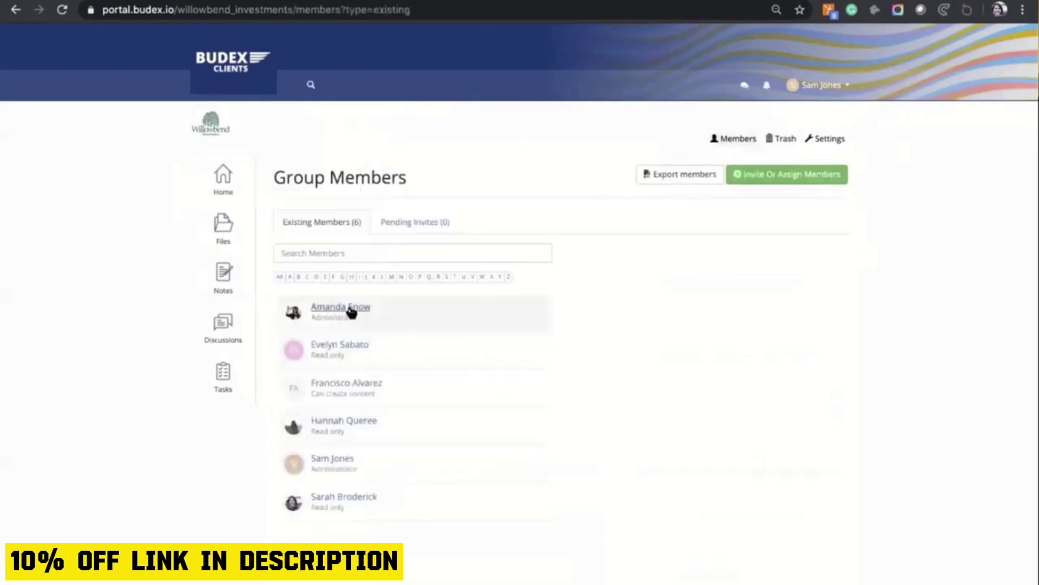
{"action": "left_click", "coordinate": [343, 347]}
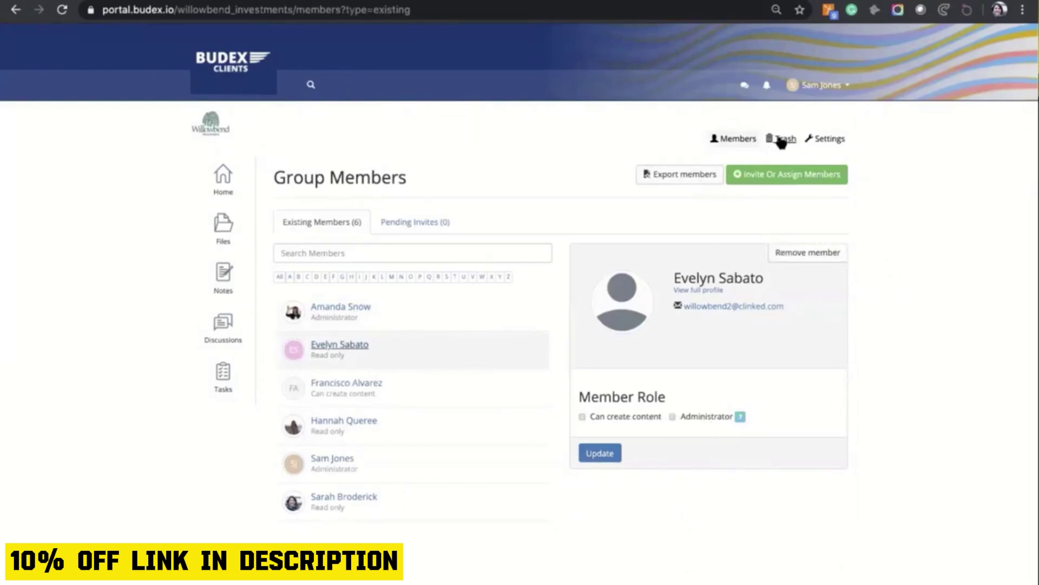
{"action": "left_click", "coordinate": [781, 142]}
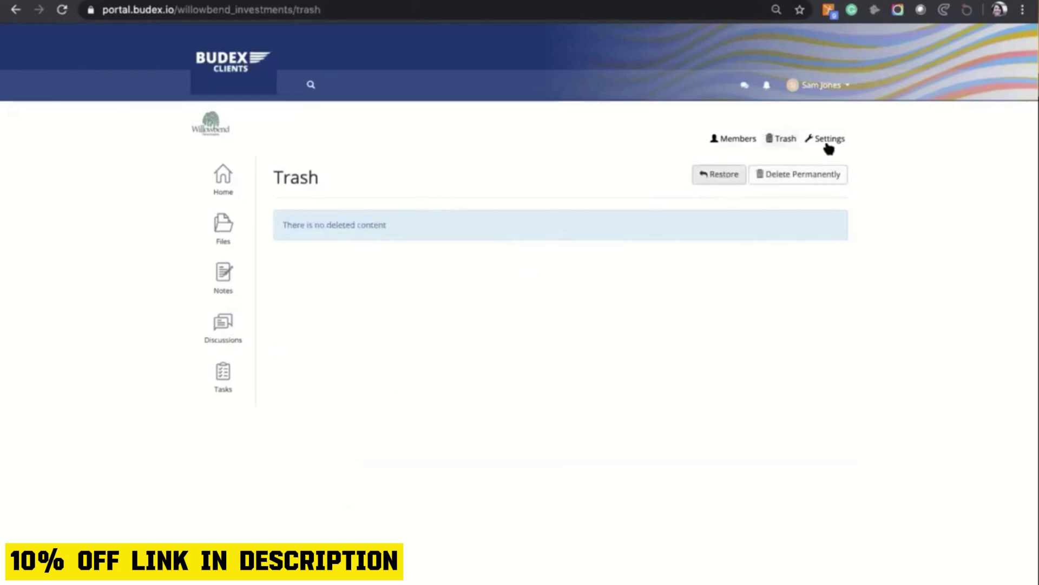
Review Group Settings, expanding Notifications and Advanced Settings, then return to the Willowbend home page.
{"action": "left_click", "coordinate": [832, 140]}
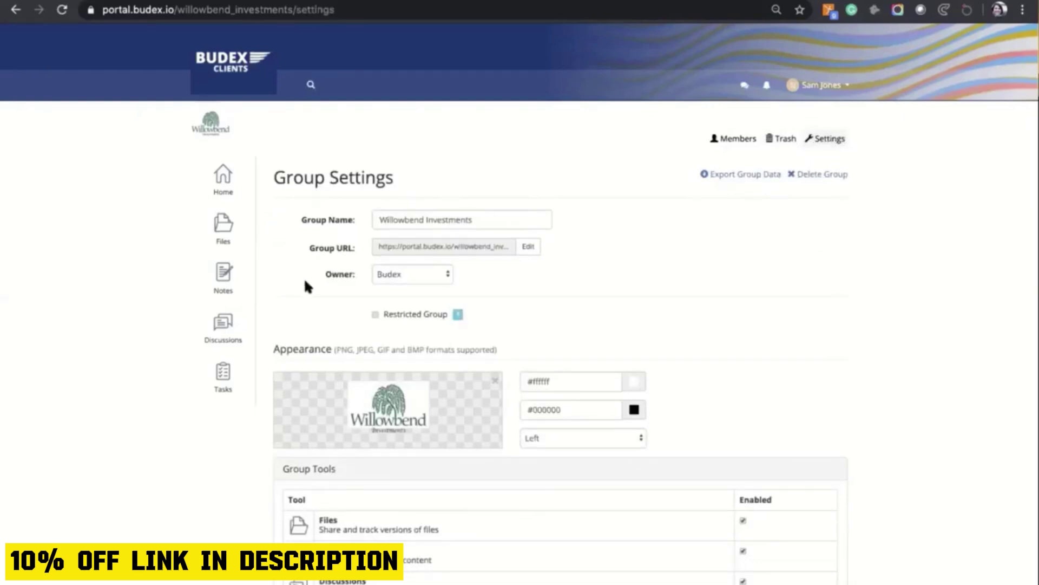
{"action": "scroll", "coordinate": [276, 307], "scroll_direction": "down", "scroll_amount": 5}
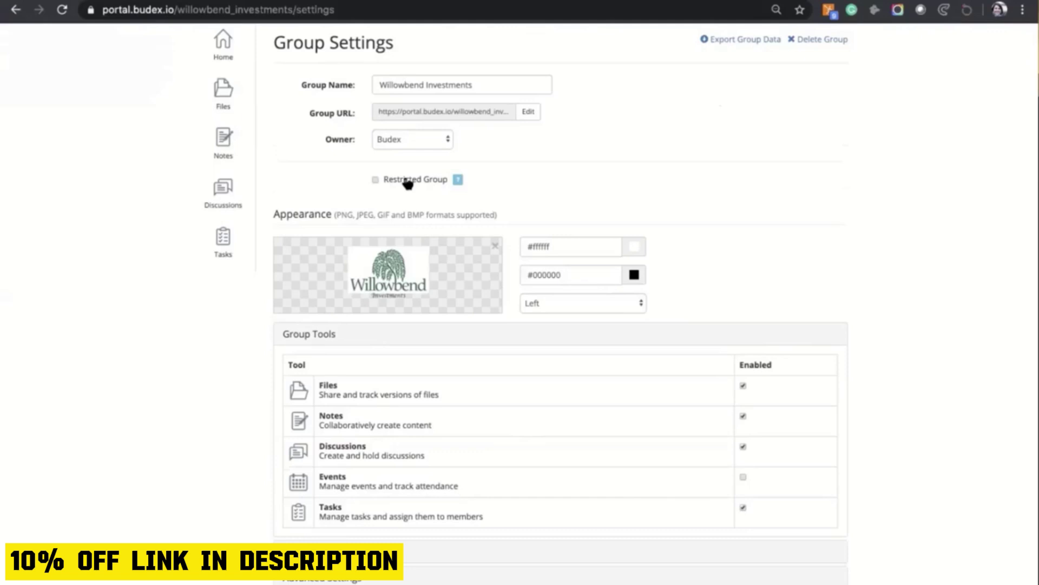
{"action": "scroll", "coordinate": [268, 197], "scroll_direction": "down", "scroll_amount": 2}
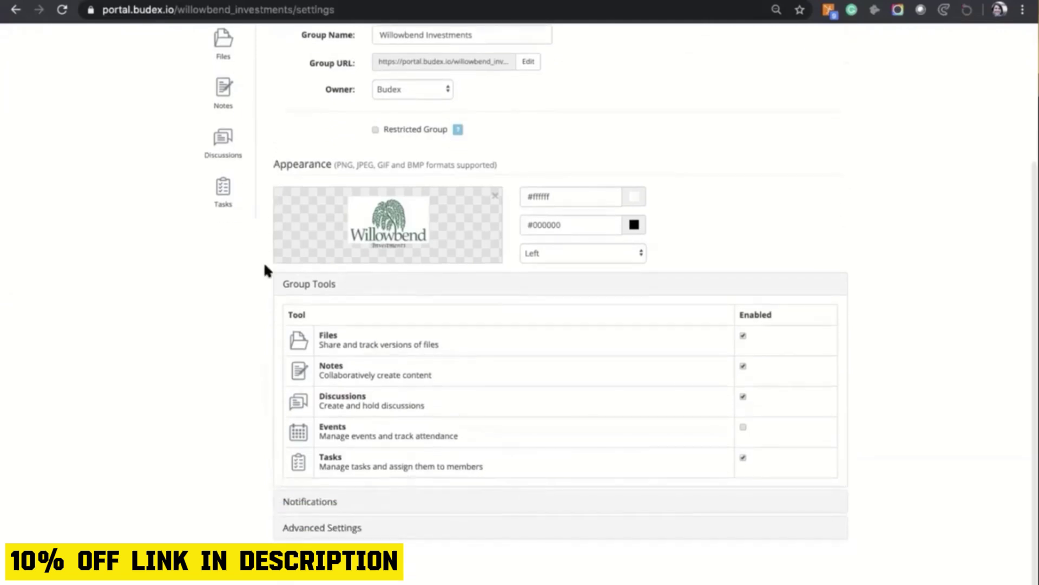
{"action": "scroll", "coordinate": [262, 314], "scroll_direction": "down", "scroll_amount": 1}
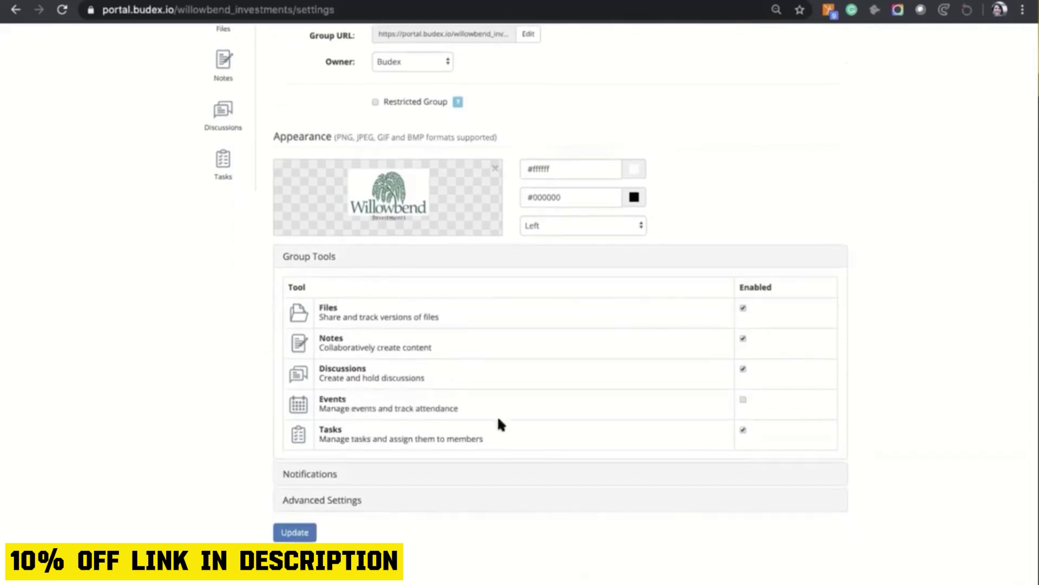
{"action": "left_click", "coordinate": [317, 473]}
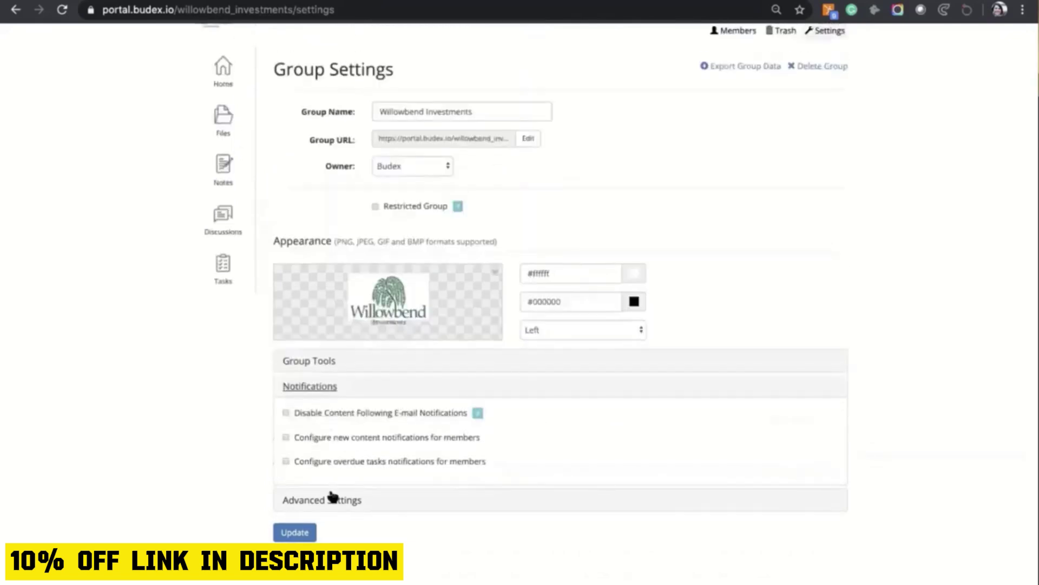
{"action": "left_click", "coordinate": [331, 499]}
{"action": "left_click", "coordinate": [231, 172]}
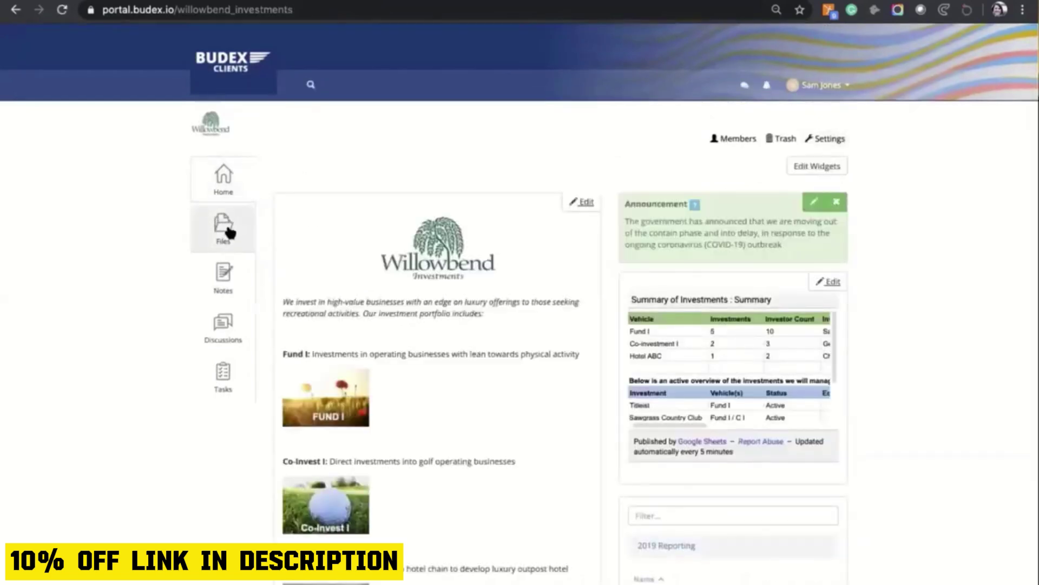
Open Group Files and check the Fund I folder's group member access levels.
{"action": "left_click", "coordinate": [231, 233]}
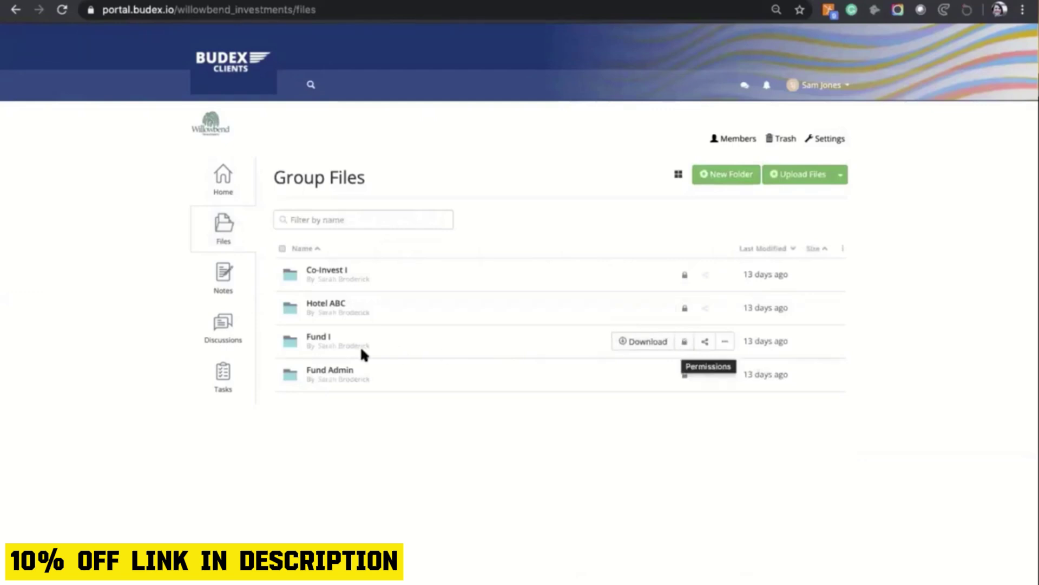
{"action": "left_click", "coordinate": [684, 346]}
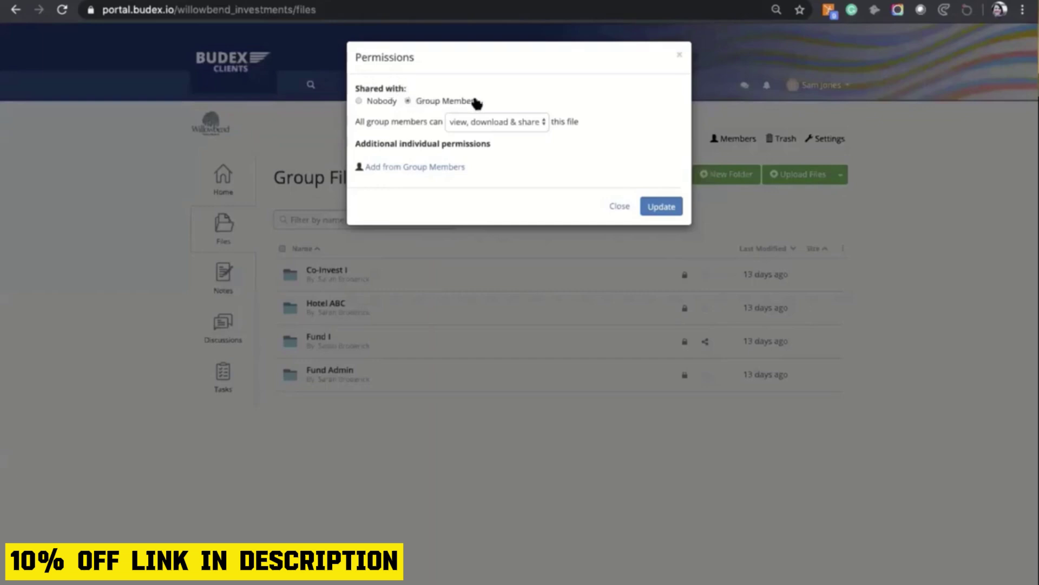
{"action": "left_click", "coordinate": [540, 123]}
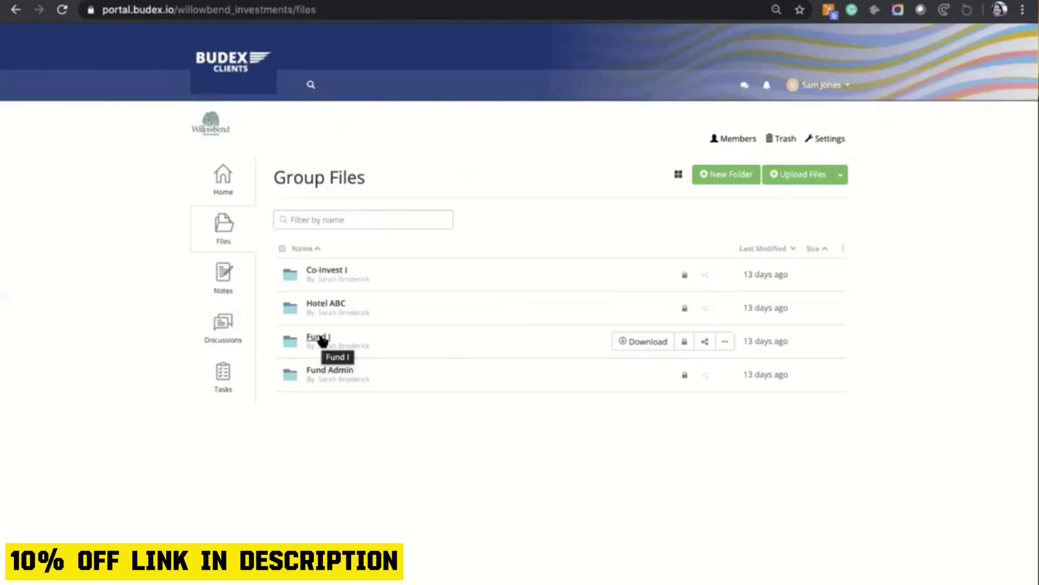
Open Fund I and check the Side Letters folder's group member permissions, keeping view-only.
{"action": "left_click", "coordinate": [323, 338]}
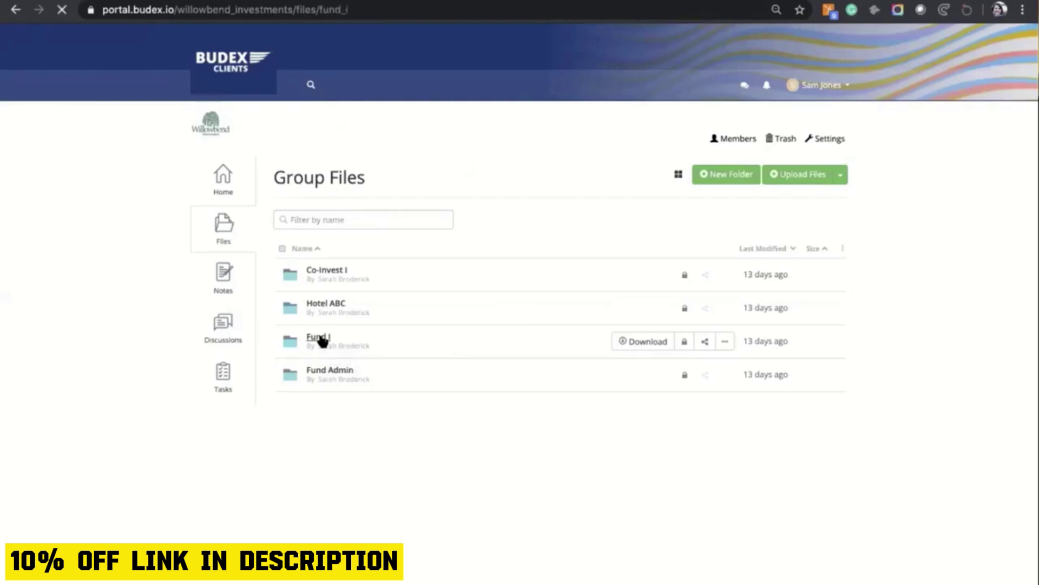
{"action": "mouse_move", "coordinate": [512, 313]}
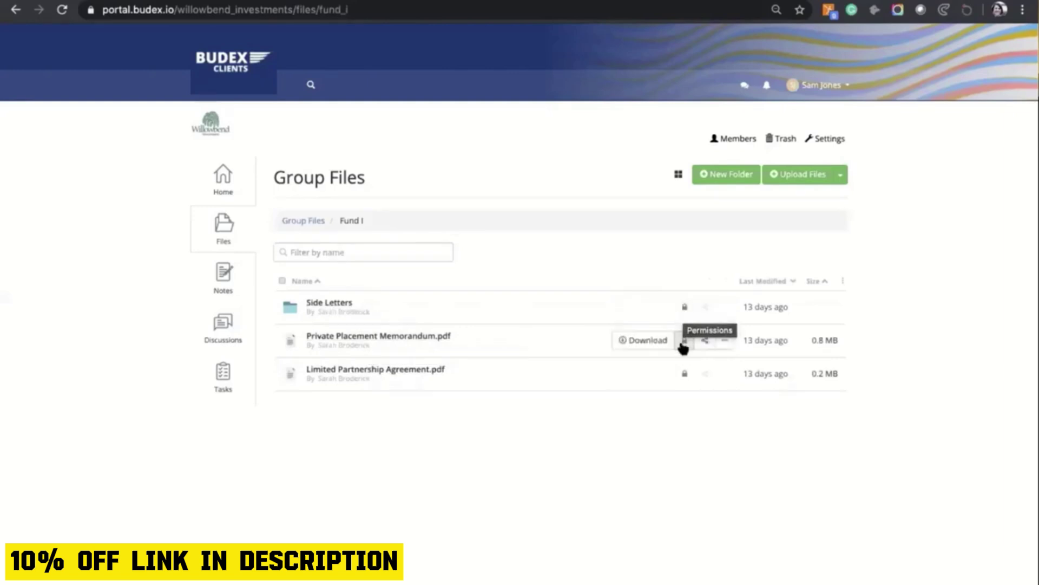
{"action": "left_click", "coordinate": [685, 309]}
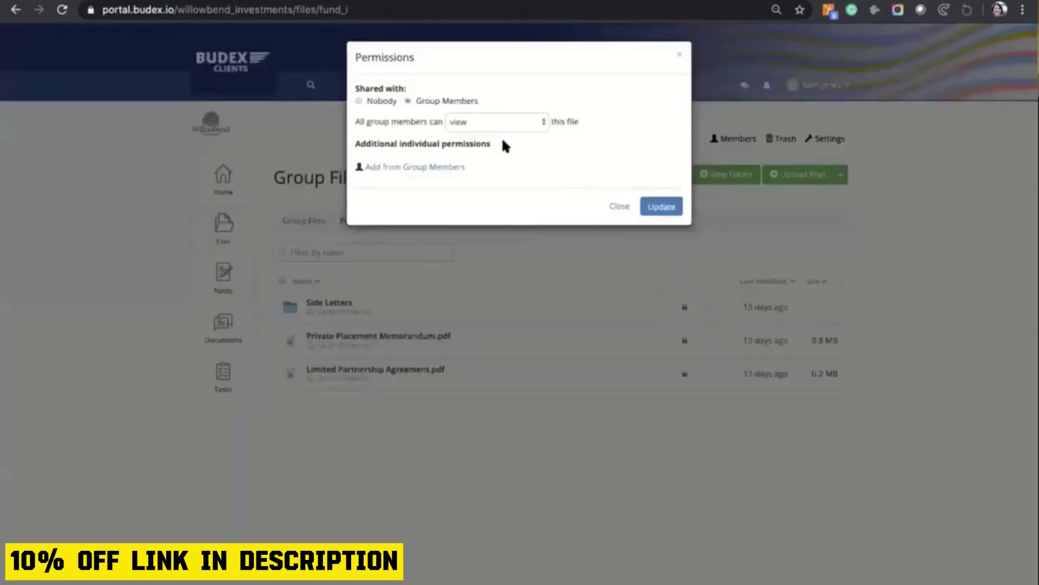
{"action": "left_click", "coordinate": [488, 122]}
{"action": "left_click", "coordinate": [471, 122]}
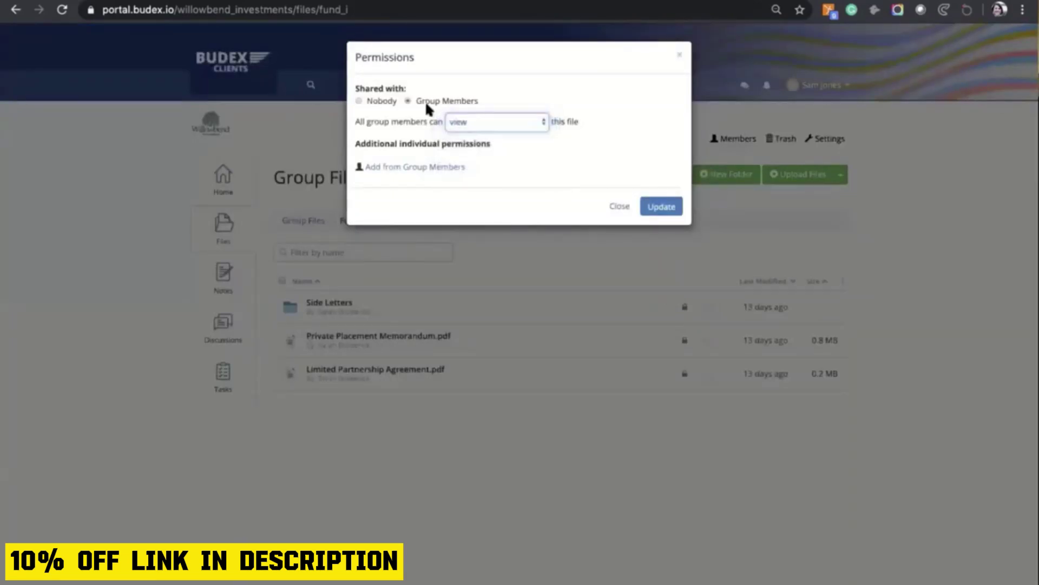
Set Side Letters to Nobody, add one group member with view-only access, and update.
{"action": "left_click", "coordinate": [359, 101]}
{"action": "left_click", "coordinate": [403, 144]}
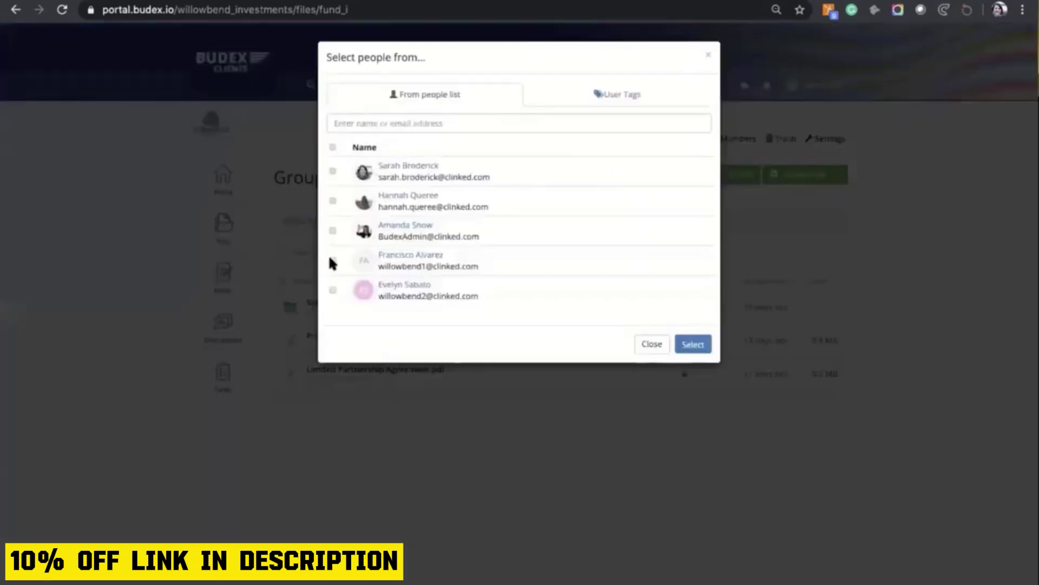
{"action": "left_click", "coordinate": [333, 259]}
{"action": "left_click", "coordinate": [694, 344]}
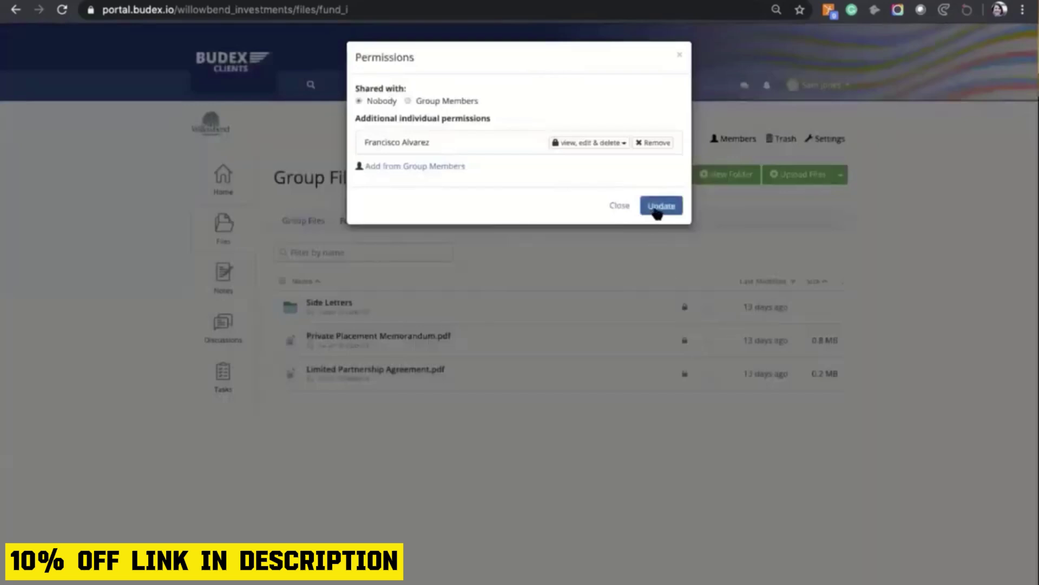
{"action": "left_click", "coordinate": [605, 144]}
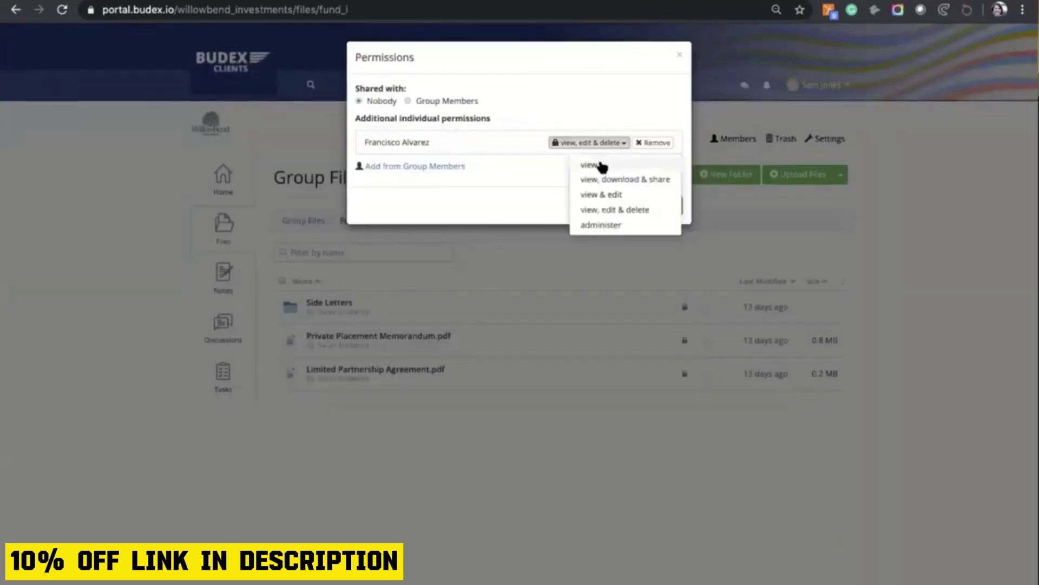
{"action": "left_click", "coordinate": [600, 165]}
{"action": "left_click", "coordinate": [661, 210]}
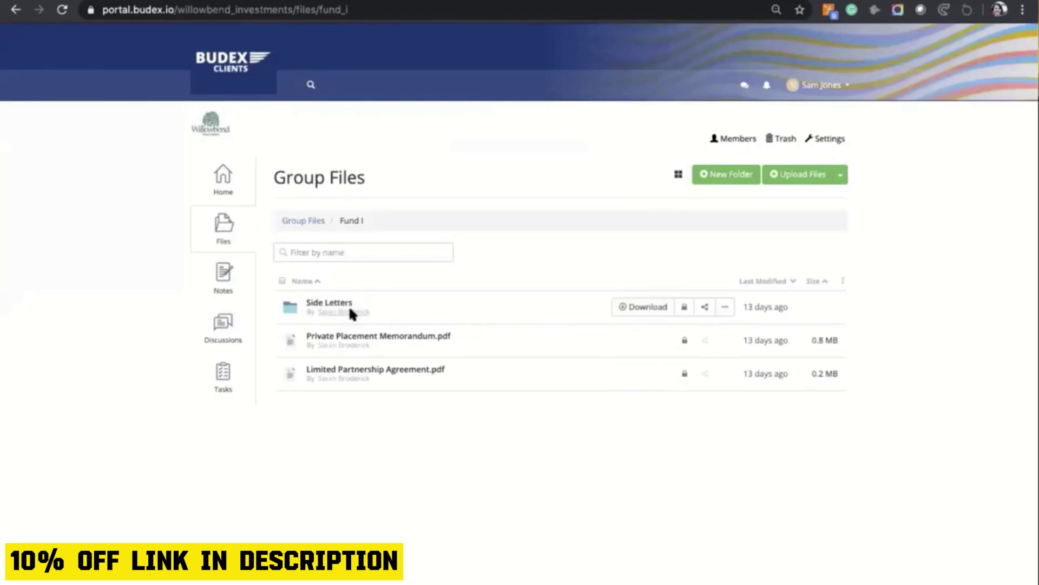
Open Private Placement Memorandum.pdf and check its permissions without changing them.
{"action": "left_click", "coordinate": [360, 337]}
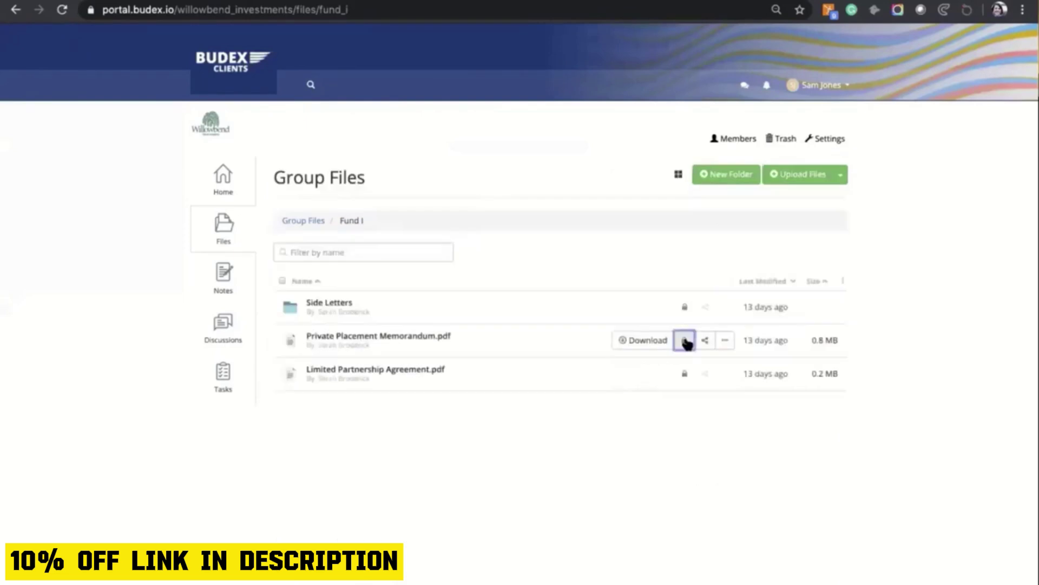
{"action": "left_click", "coordinate": [685, 340]}
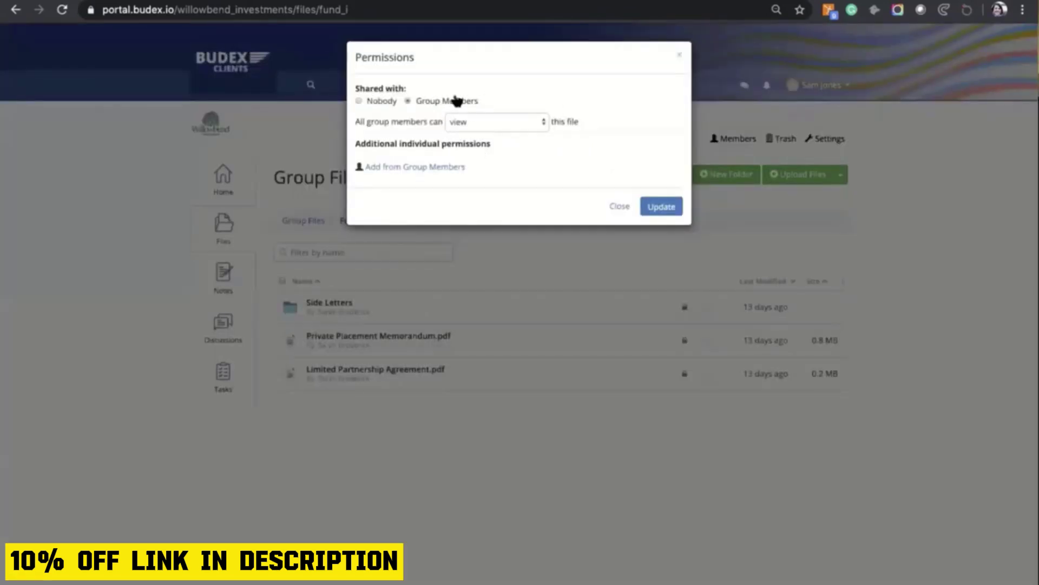
{"action": "left_click", "coordinate": [618, 207]}
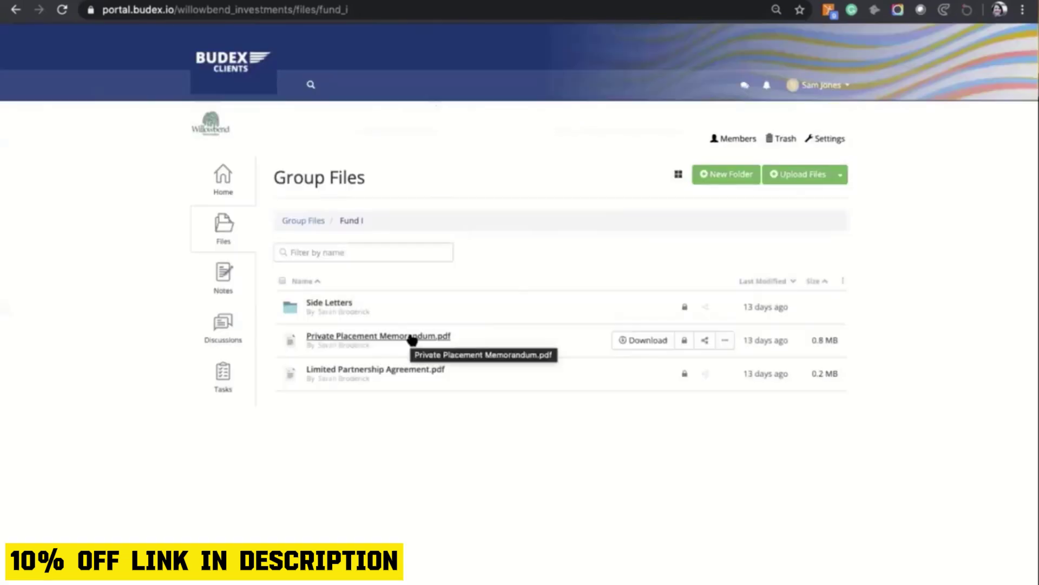
Reopen the memorandum and scroll through its 16-page preview.
{"action": "left_click", "coordinate": [412, 338]}
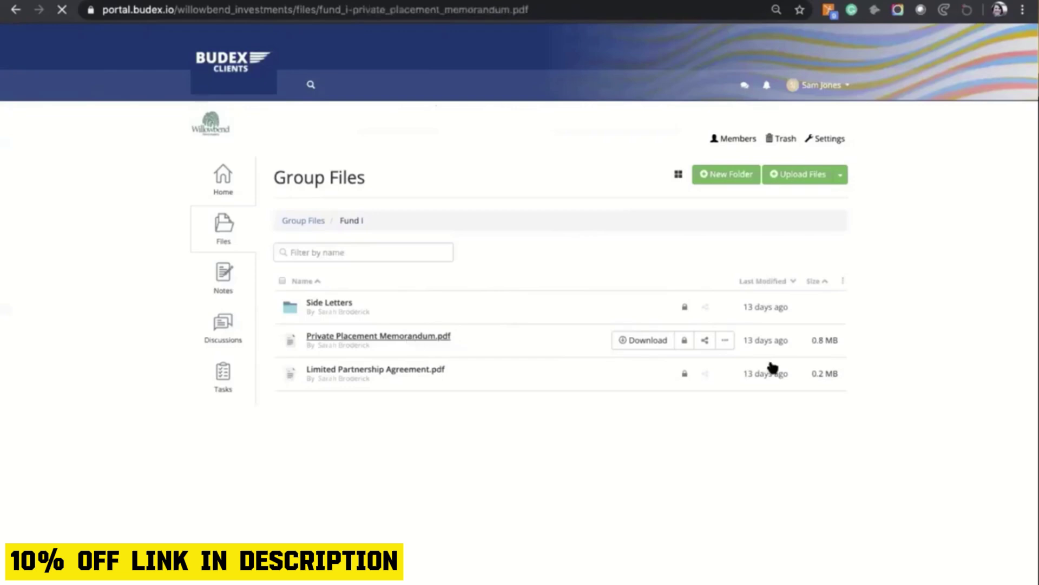
{"action": "scroll", "coordinate": [899, 330], "scroll_direction": "down", "scroll_amount": 5}
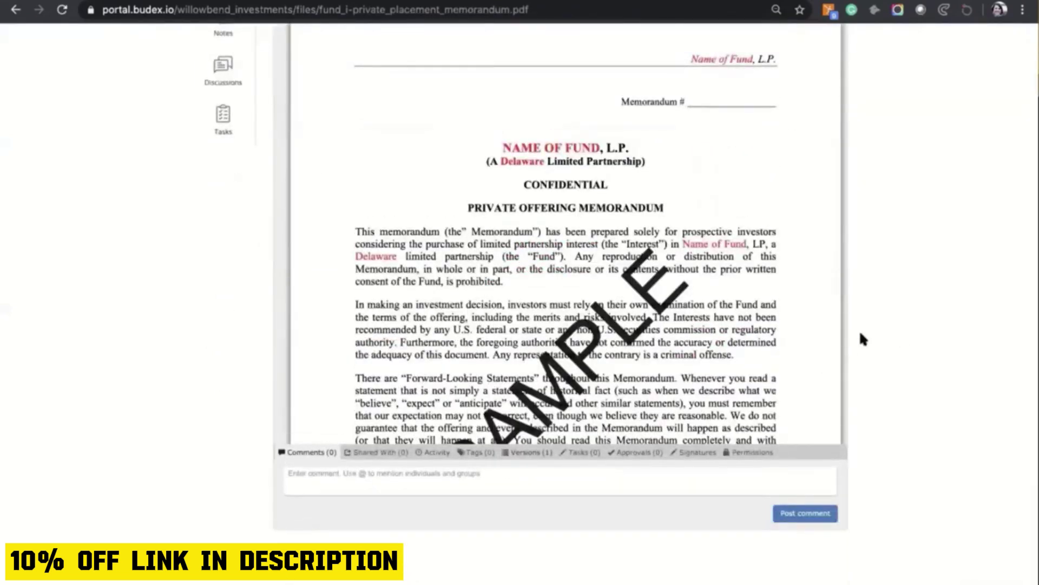
{"action": "scroll", "coordinate": [860, 330], "scroll_direction": "up", "scroll_amount": 3}
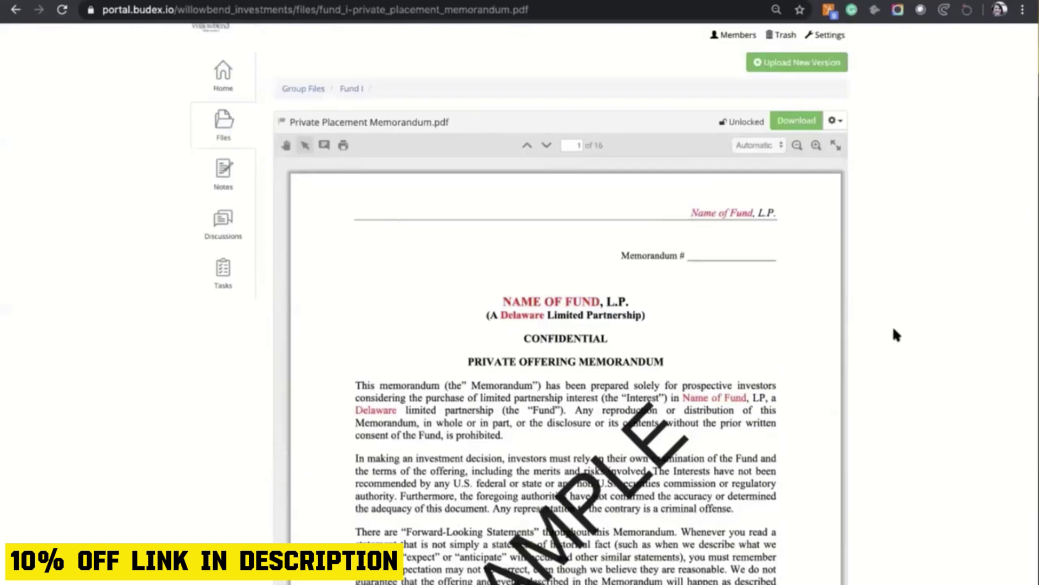
{"action": "scroll", "coordinate": [908, 348], "scroll_direction": "down", "scroll_amount": 3}
Show the memorandum's Shared With details and open Share with Guests, highlighting 'Guests'.
{"action": "left_click", "coordinate": [390, 468]}
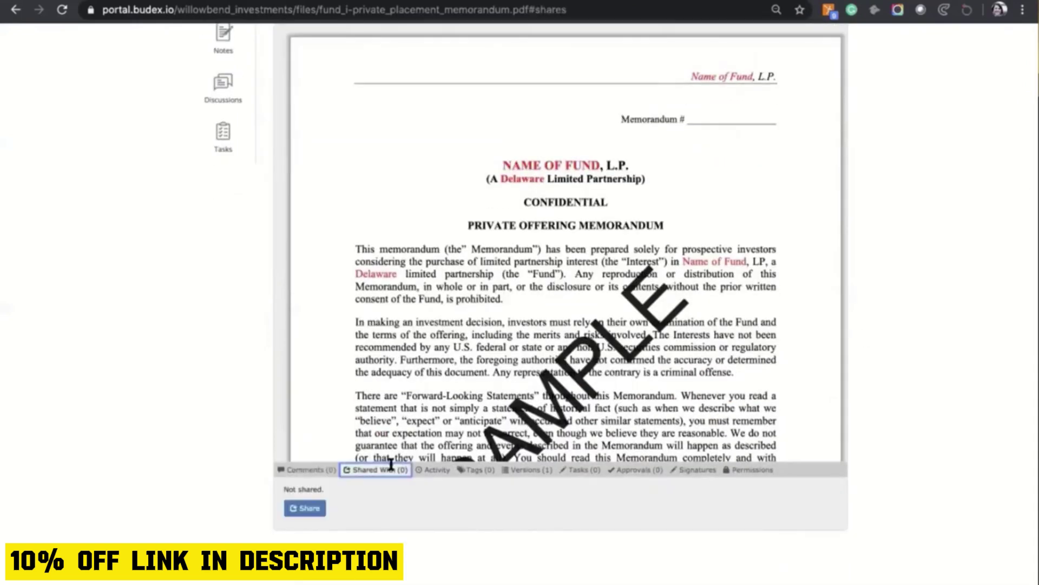
{"action": "left_click", "coordinate": [305, 511]}
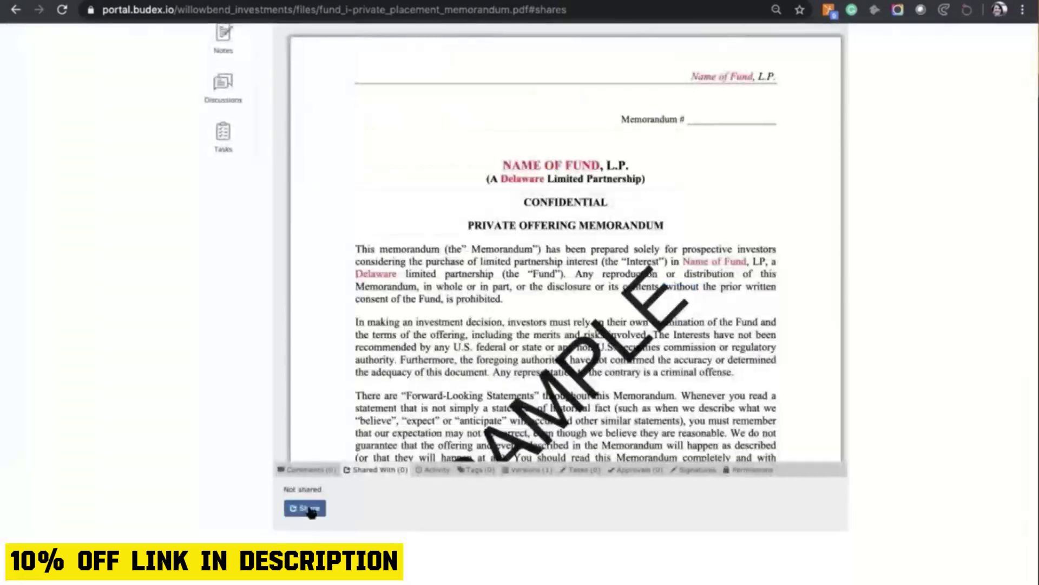
{"action": "left_click", "coordinate": [310, 510]}
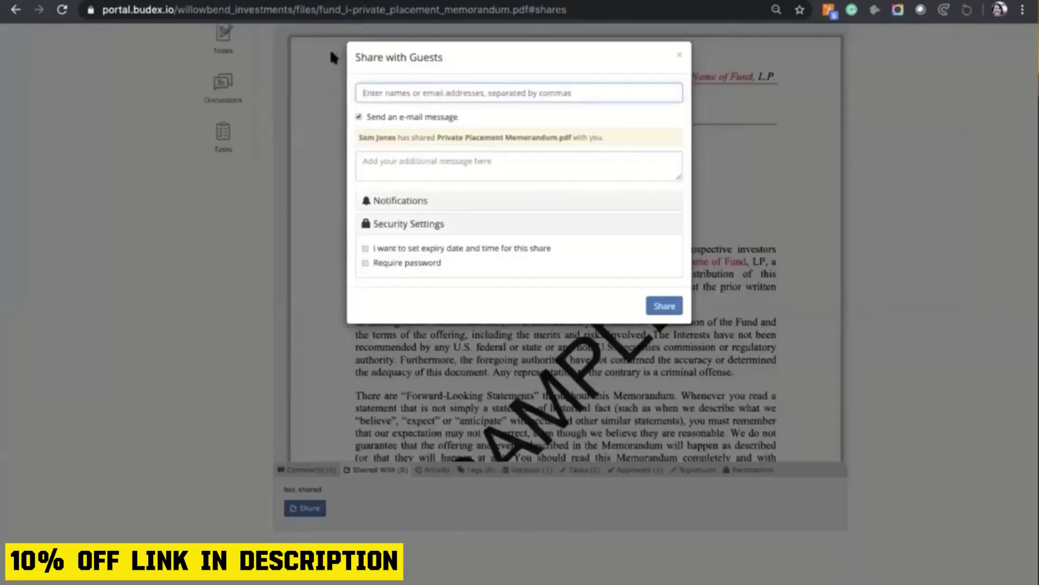
{"action": "left_click_drag", "start_coordinate": [357, 56], "coordinate": [429, 55]}
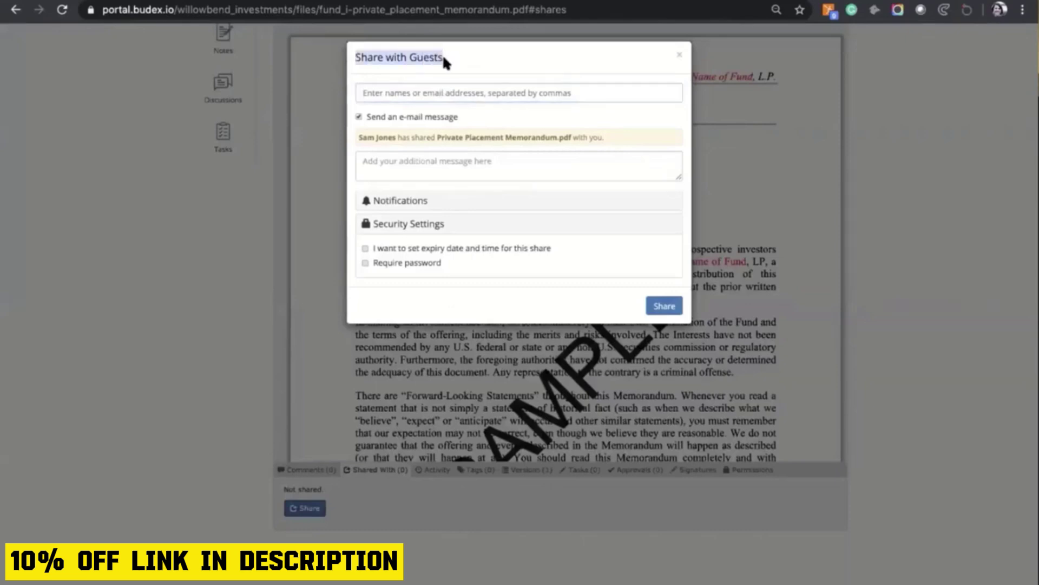
{"action": "left_click", "coordinate": [443, 59]}
{"action": "left_click_drag", "start_coordinate": [410, 56], "coordinate": [406, 57]}
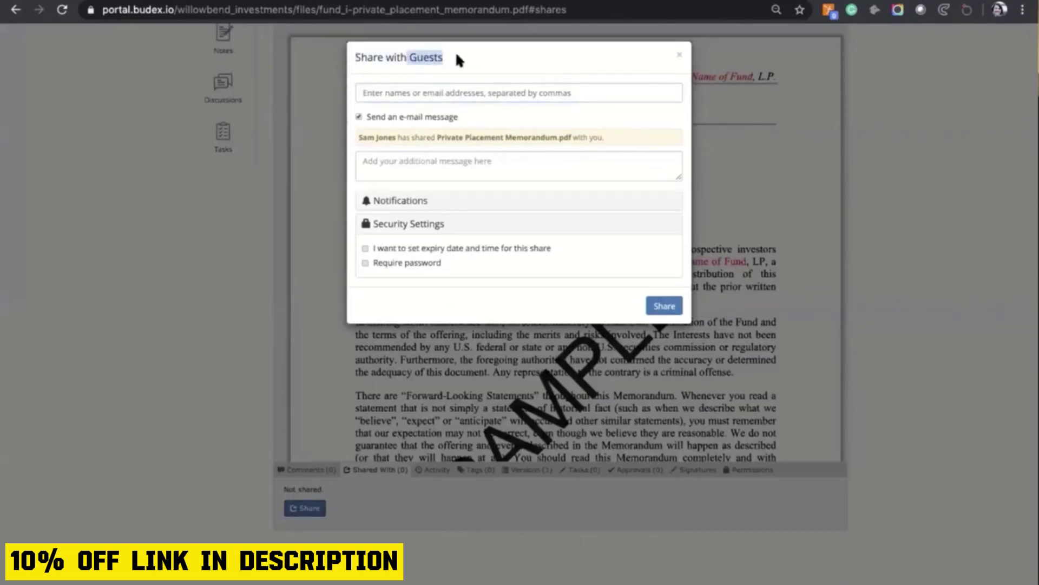
Enter the guest's e-mail, add the message 'lease review for your comments. Thanks', and expand Notifications.
{"action": "left_click", "coordinate": [421, 92]}
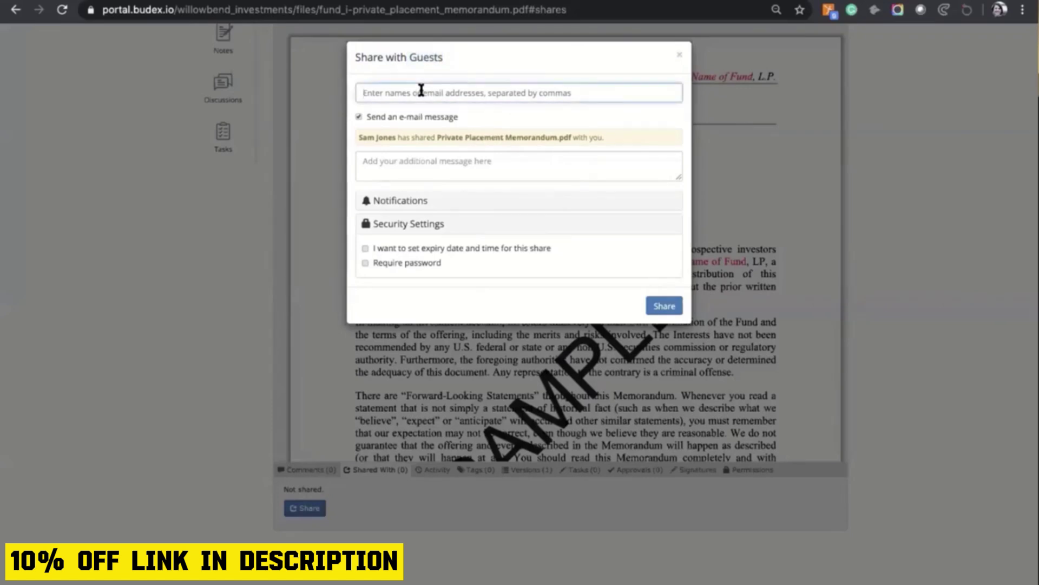
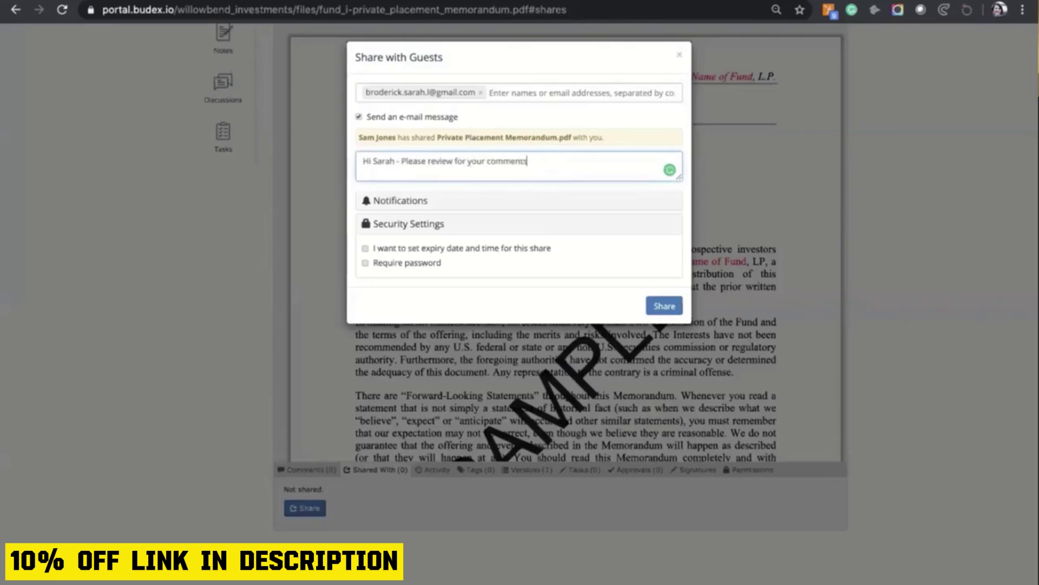
{"action": "left_click", "coordinate": [403, 202]}
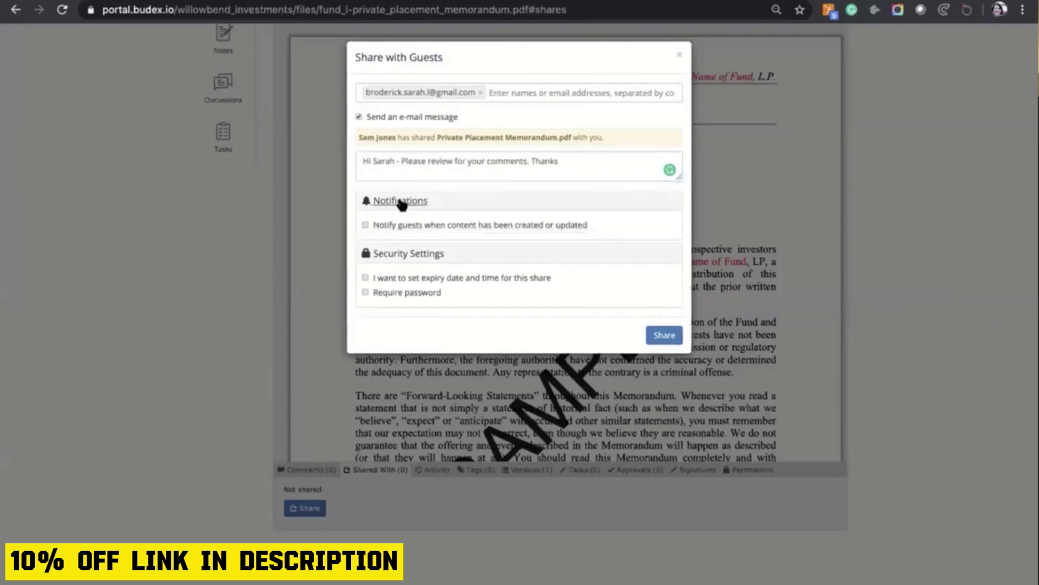